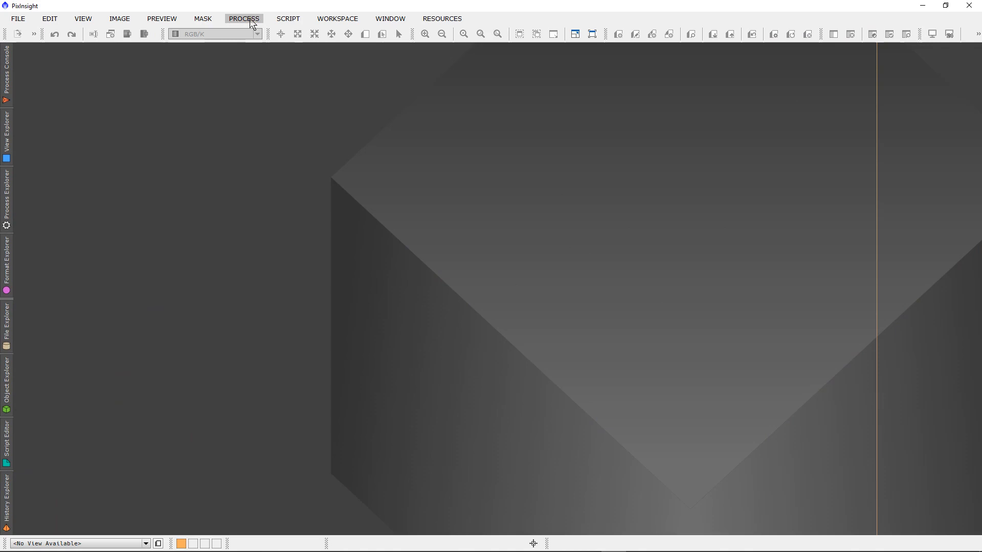
# Open the Debayer process, place its window in the upper workspace, and review the available Bayer/mosaic patterns.
pyautogui.moveTo(290, 14)
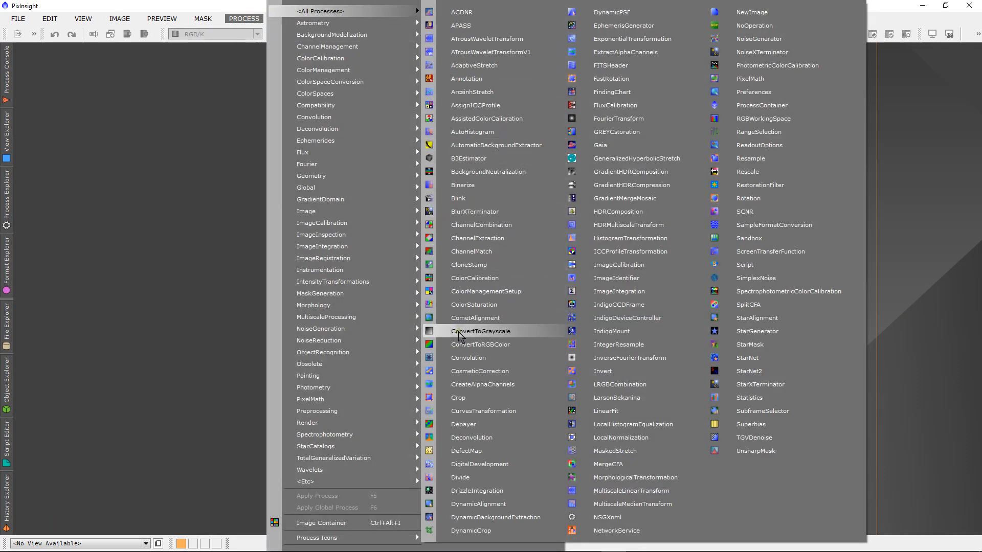
pyautogui.click(458, 429)
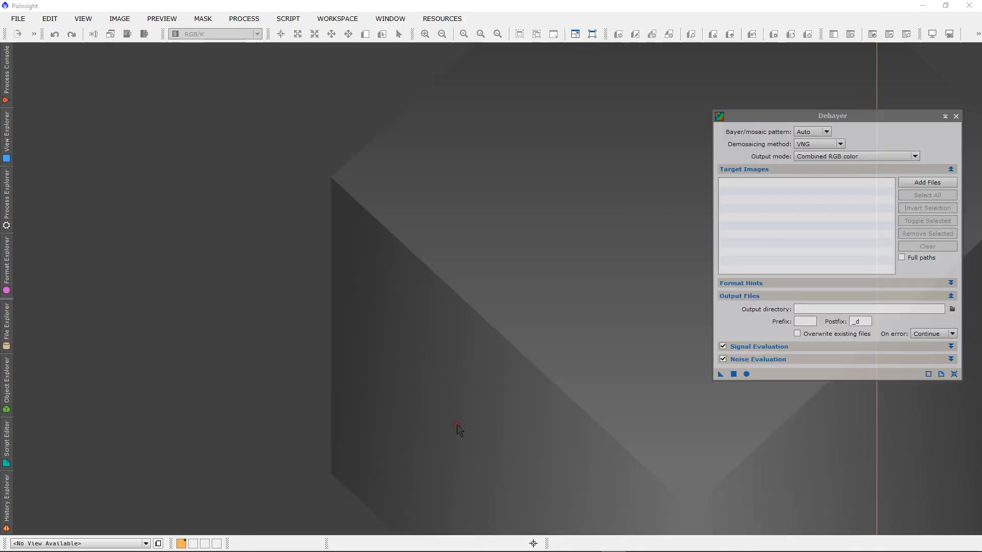
pyautogui.moveTo(765, 117); pyautogui.dragTo(647, 63)
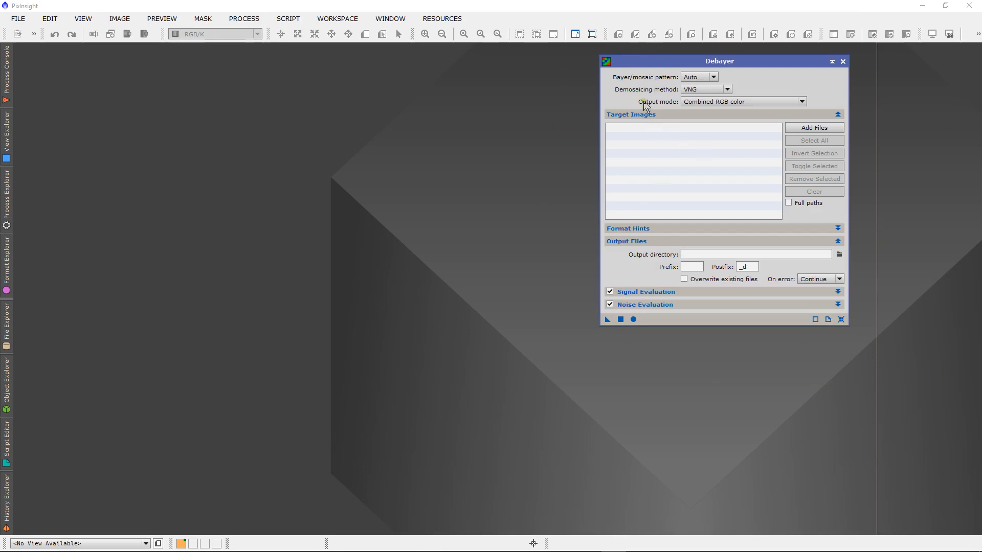
pyautogui.click(714, 78)
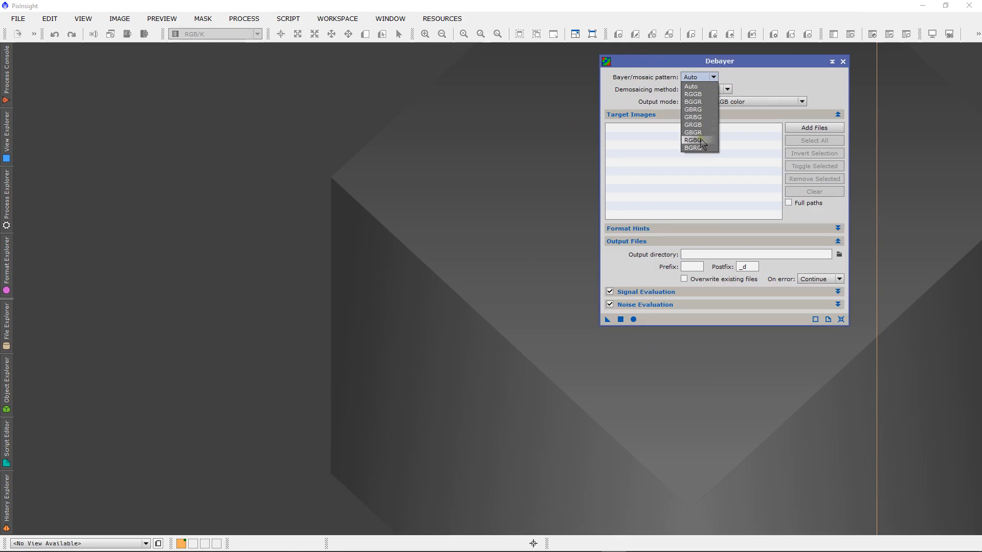
pyautogui.click(727, 74)
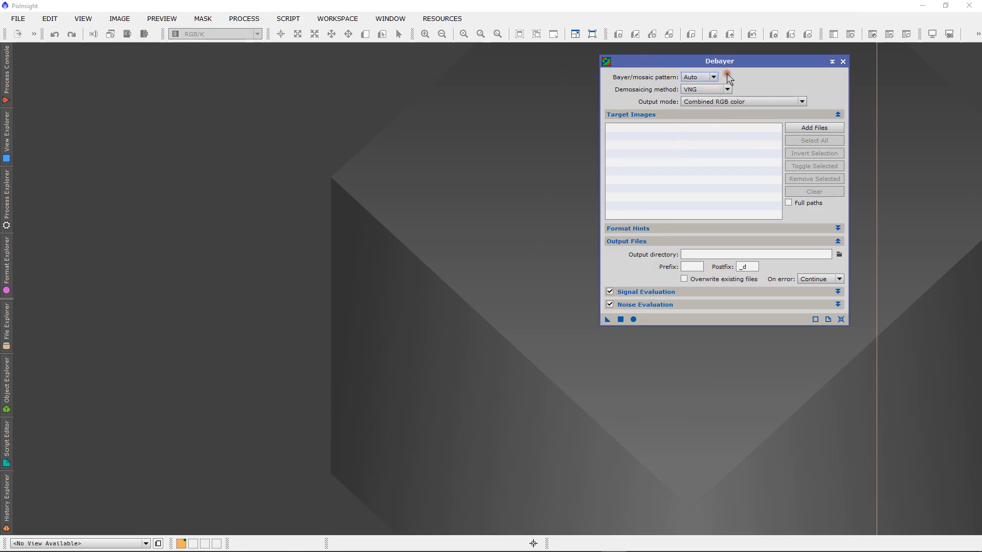
# Consult the Debayer reference documentation for the colour filter array description and its matrix pattern examples.
pyautogui.click(828, 320)
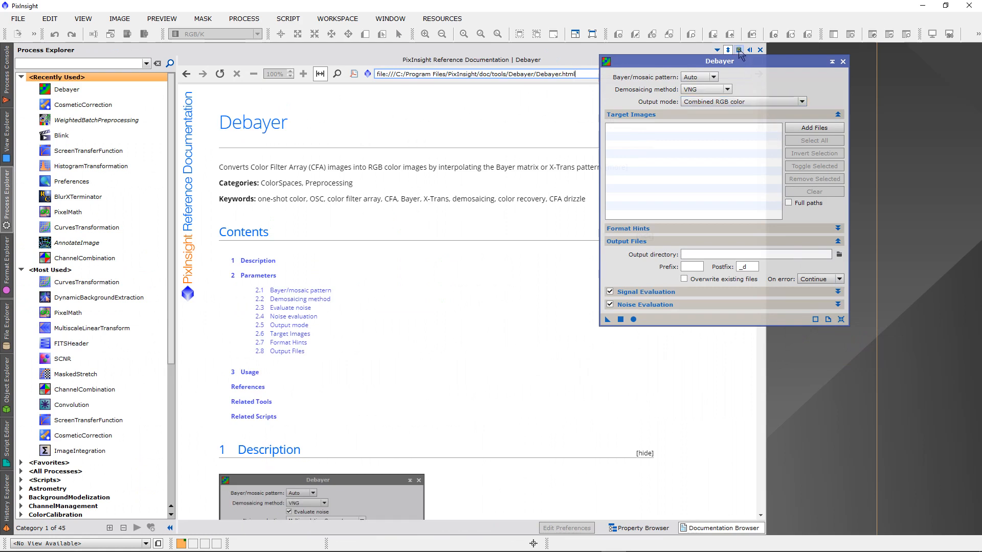
pyautogui.moveTo(694, 65); pyautogui.dragTo(865, 87)
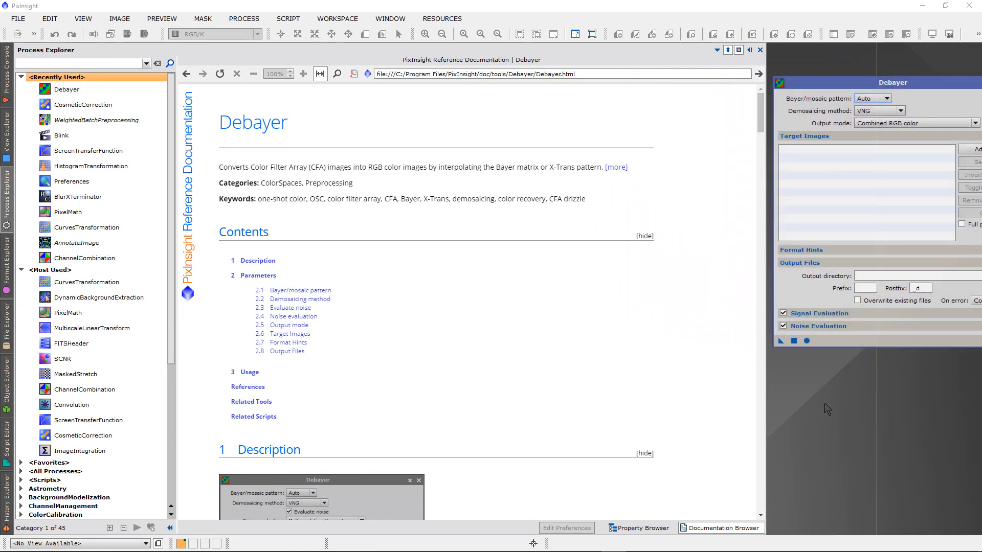
pyautogui.scroll(-6, 597, 353)
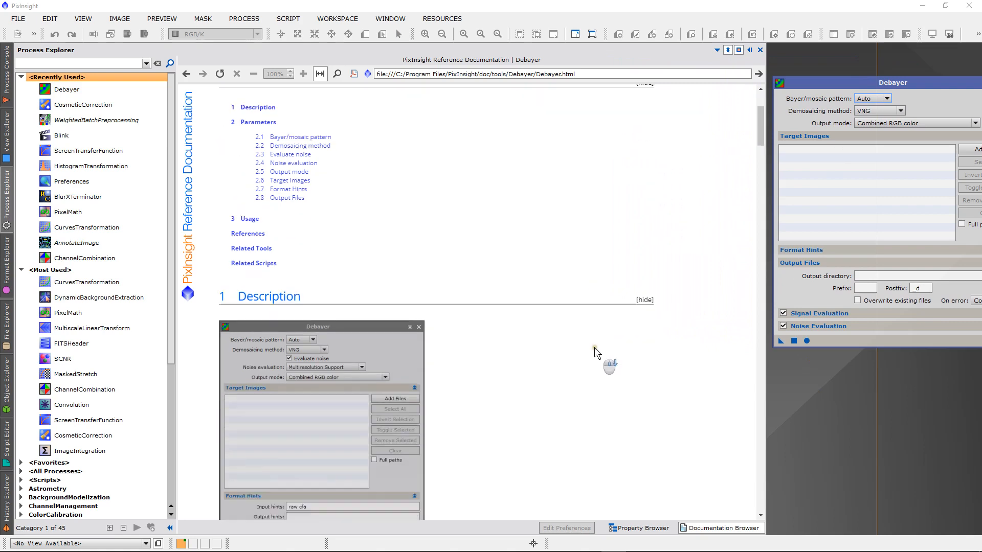
pyautogui.scroll(-15, 594, 347)
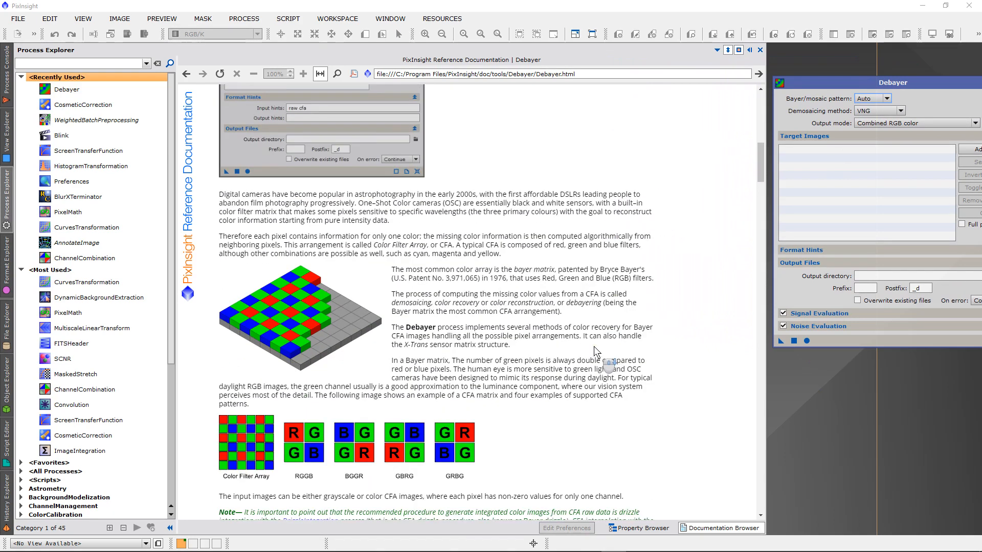
pyautogui.scroll(1, 594, 346)
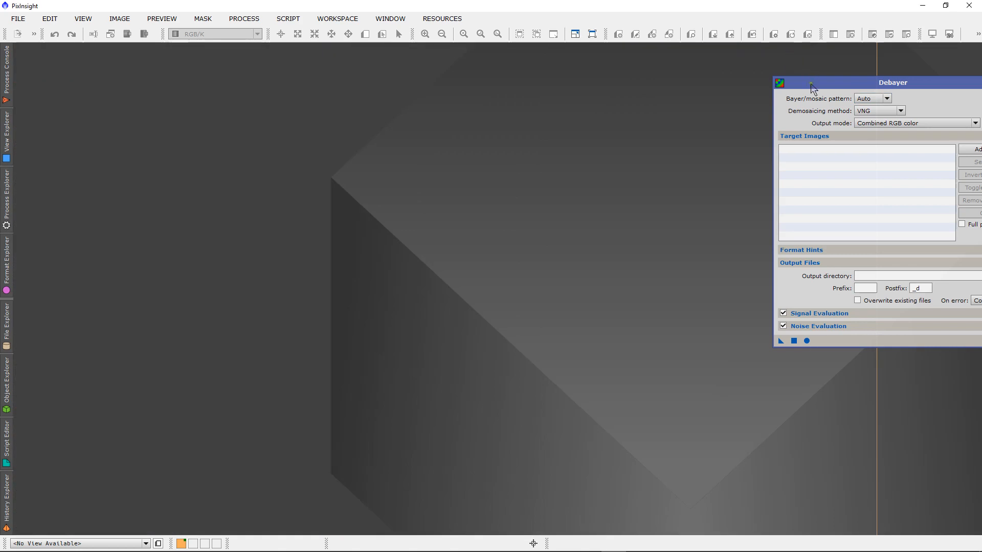
pyautogui.moveTo(816, 87); pyautogui.dragTo(654, 68)
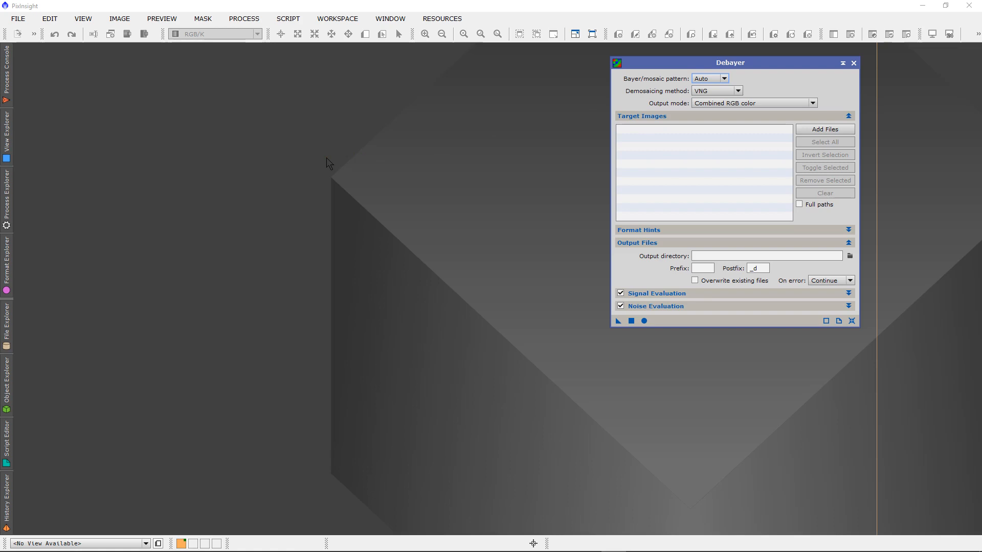
# Open the raw image alnitak-240s-800-10014.CR2 from the Images_complémentaires_Debayer folder inside PI-débutant.
pyautogui.click(21, 24)
pyautogui.click(32, 38)
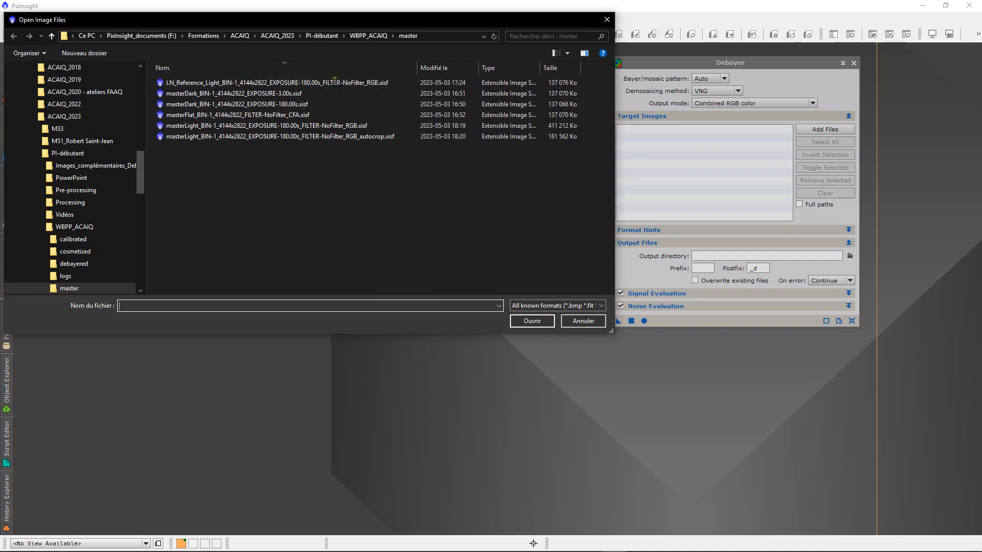
pyautogui.click(321, 36)
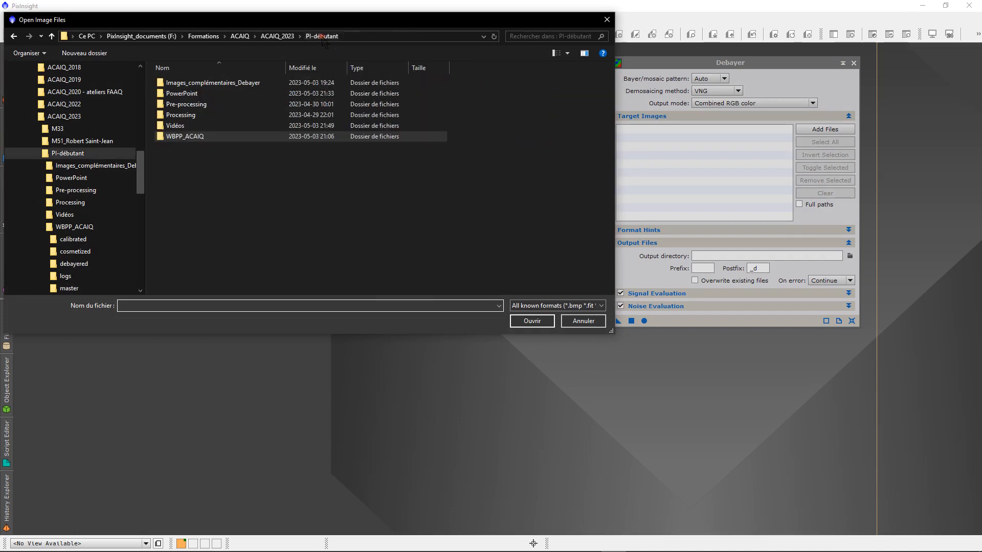
pyautogui.doubleClick(202, 85)
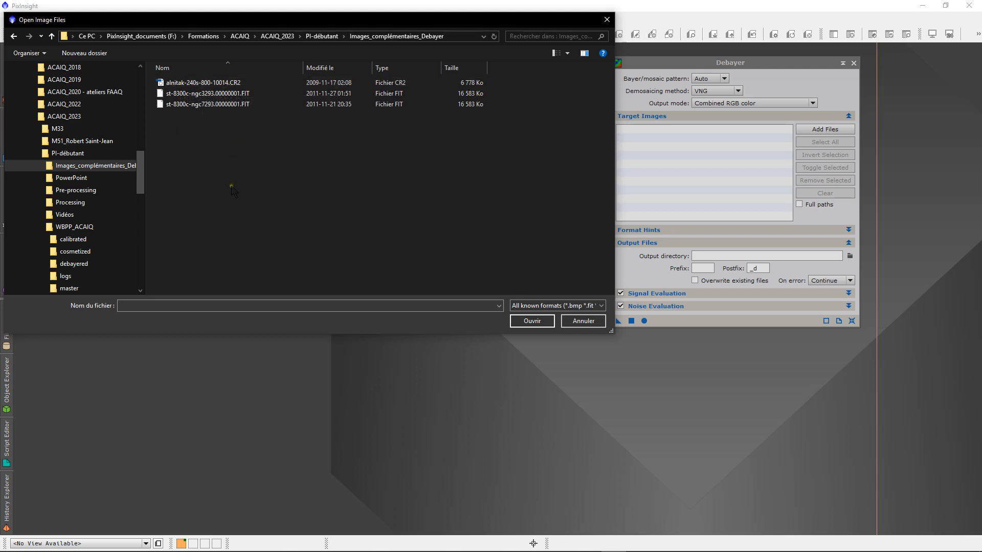
pyautogui.click(199, 83)
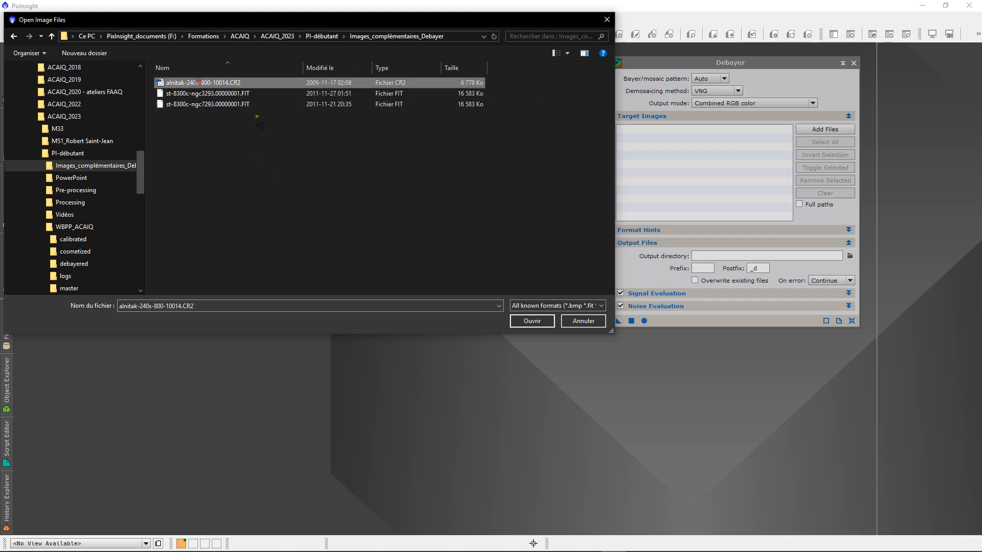
pyautogui.click(531, 322)
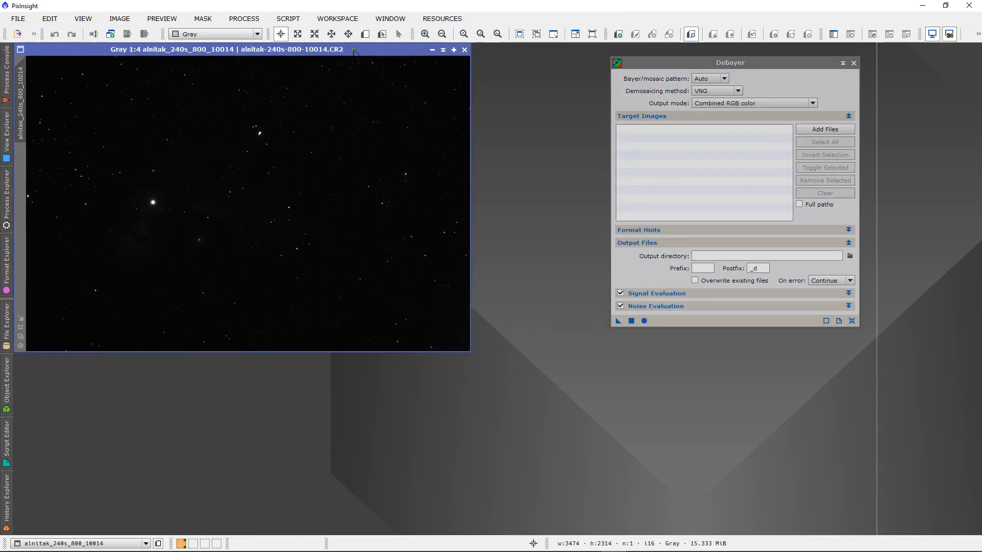
# Open ScreenTransferFunction and auto-stretch the display of the grayscale alnitak image.
pyautogui.click(255, 21)
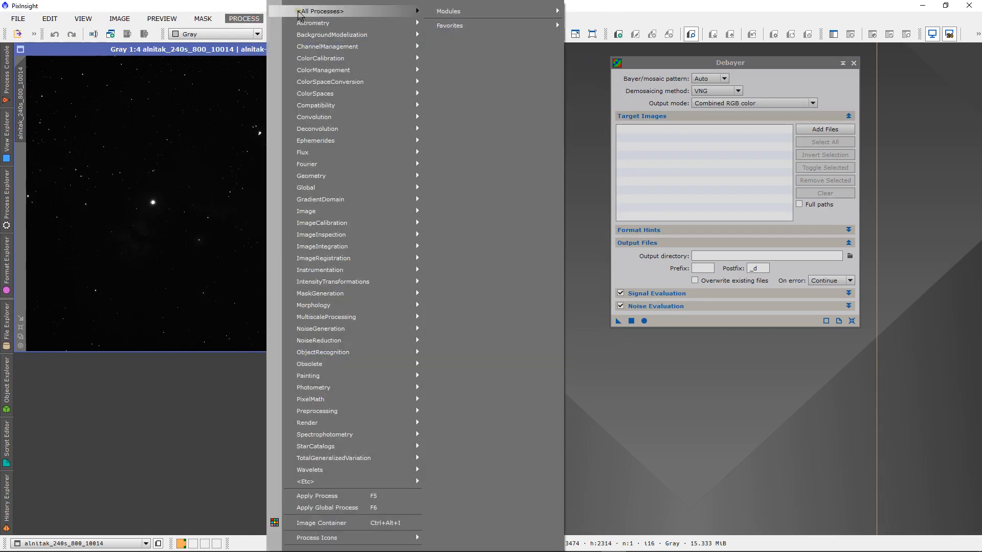
pyautogui.moveTo(307, 11)
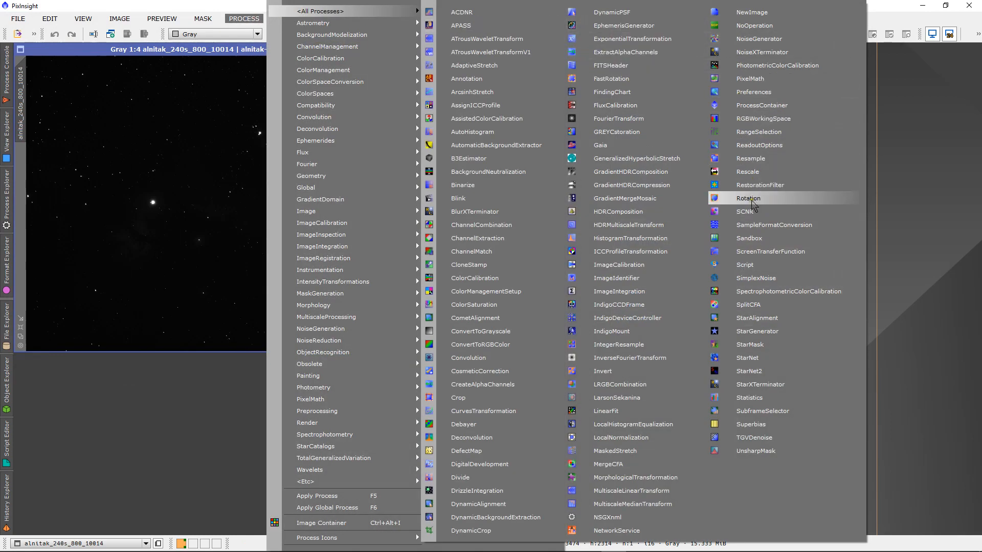
pyautogui.click(757, 252)
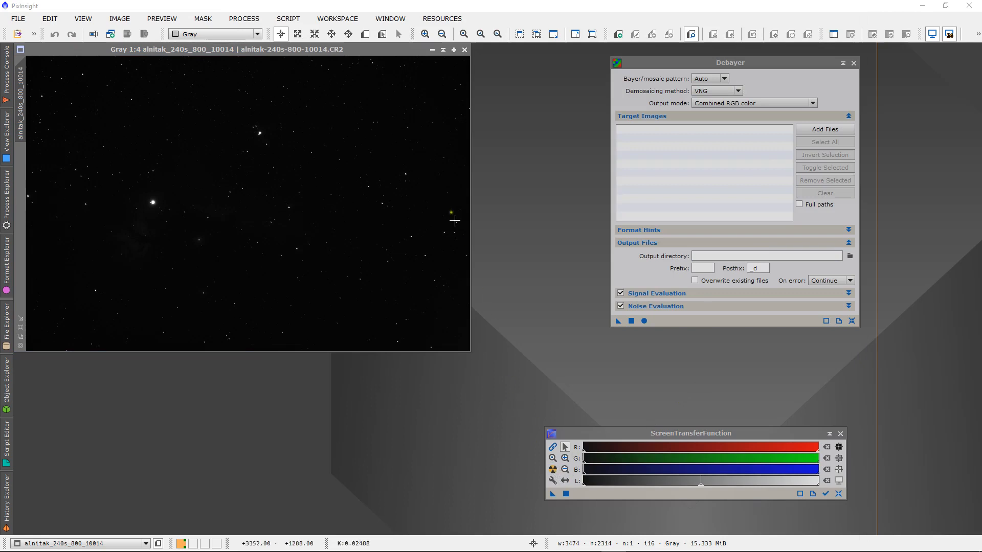
pyautogui.click(385, 50)
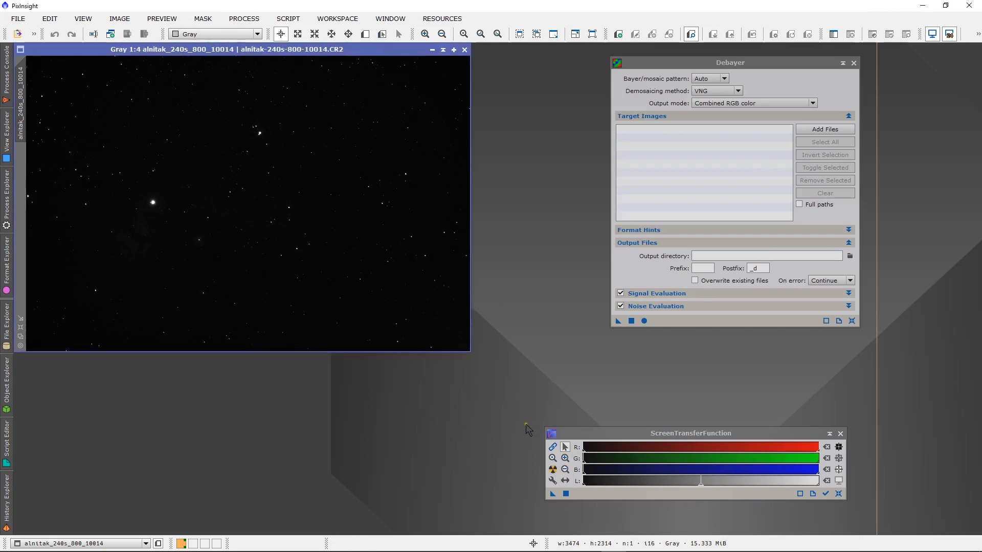
pyautogui.click(553, 472)
pyautogui.click(553, 472)
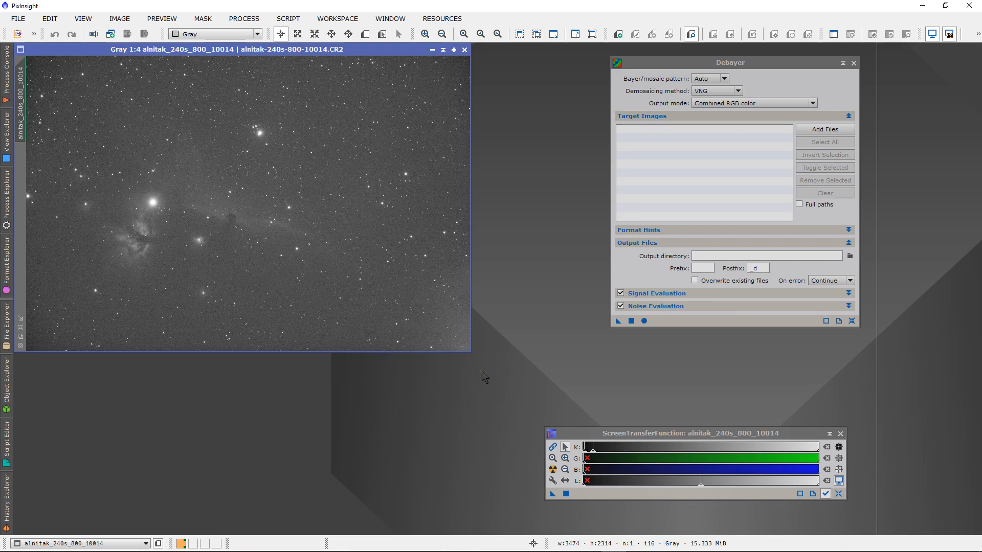
# Debayer the grayscale alnitak image with the RGGB pattern and the VNG method.
pyautogui.click(719, 78)
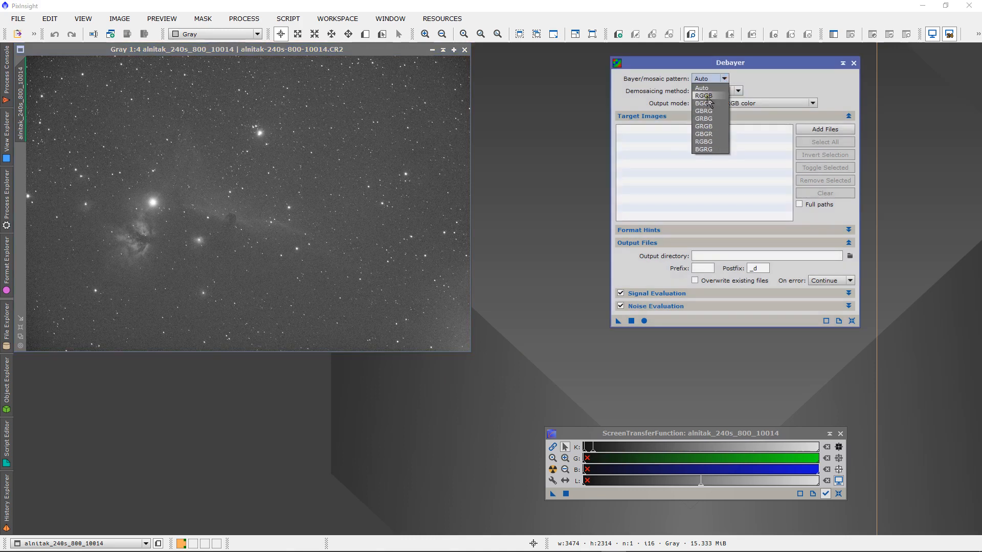
pyautogui.click(708, 97)
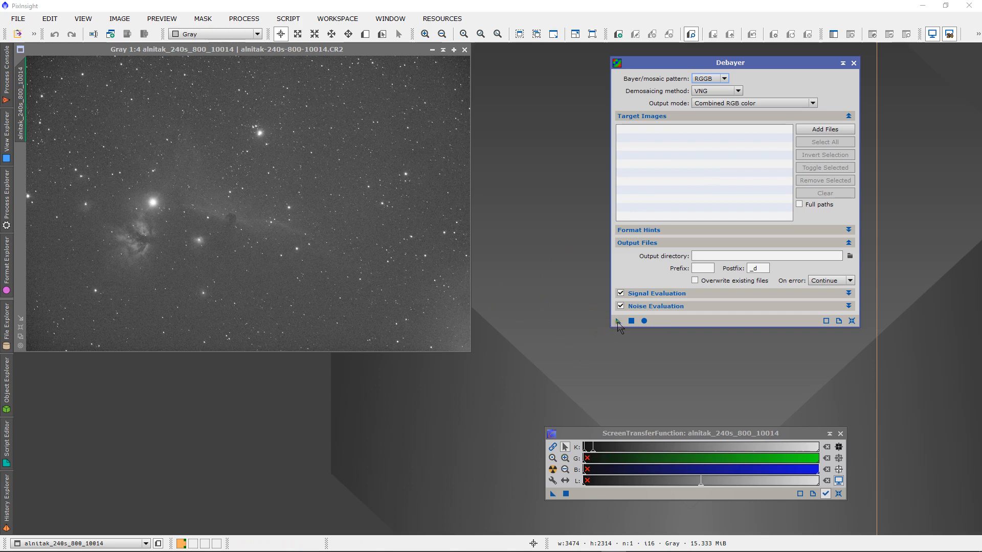
pyautogui.moveTo(619, 324); pyautogui.dragTo(442, 310)
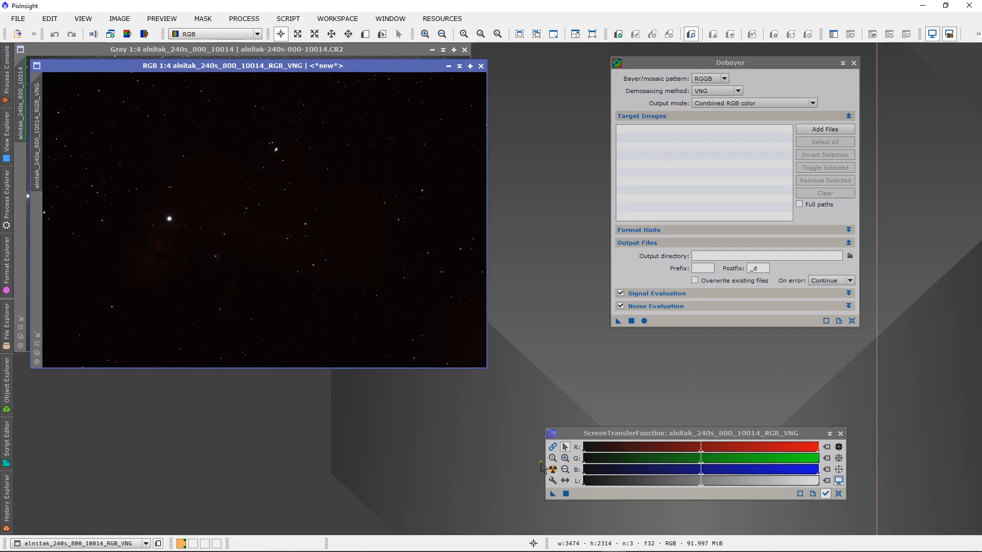
# Auto-stretch the debayered RGB image's display with linked channels, and again with the RGB channels unlinked.
pyautogui.click(553, 448)
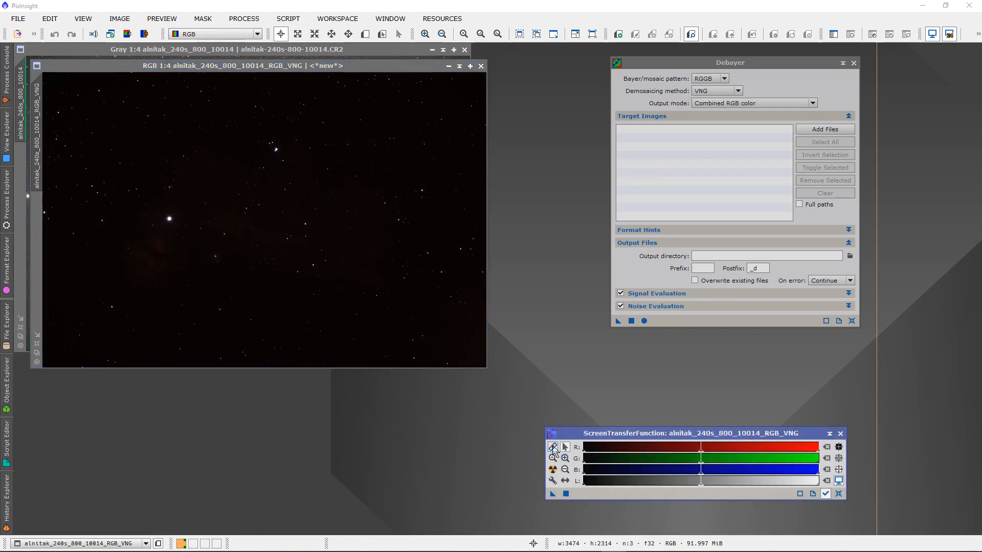
pyautogui.click(552, 471)
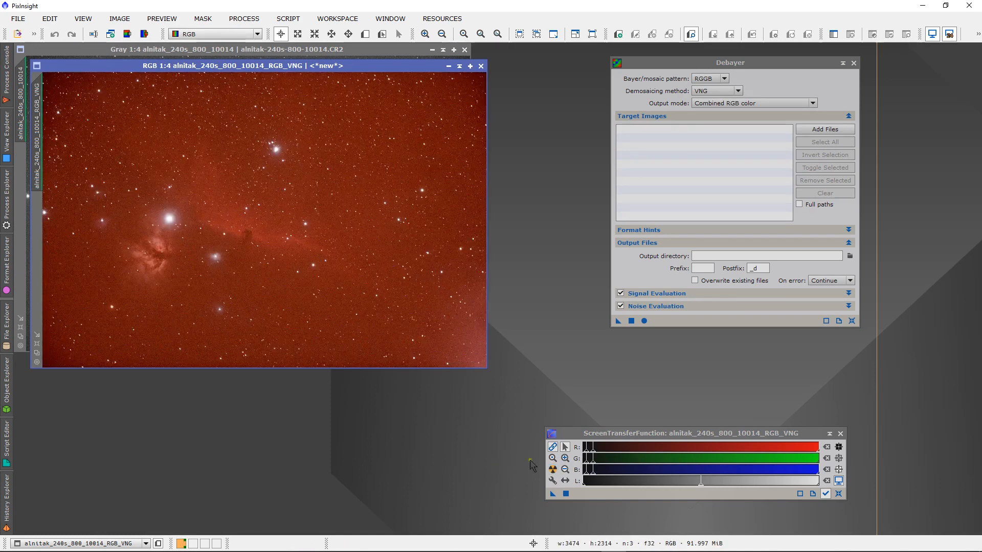
pyautogui.click(553, 448)
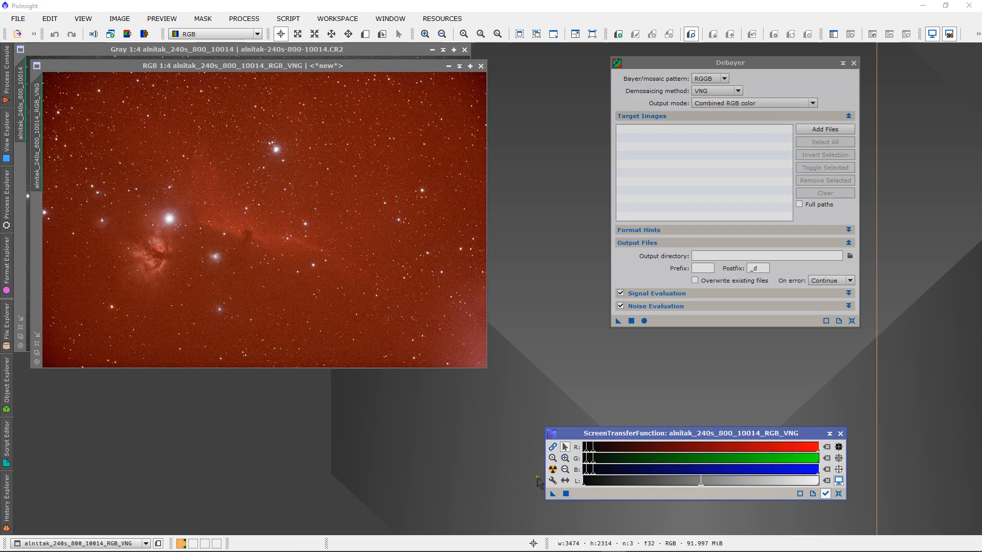
pyautogui.click(552, 471)
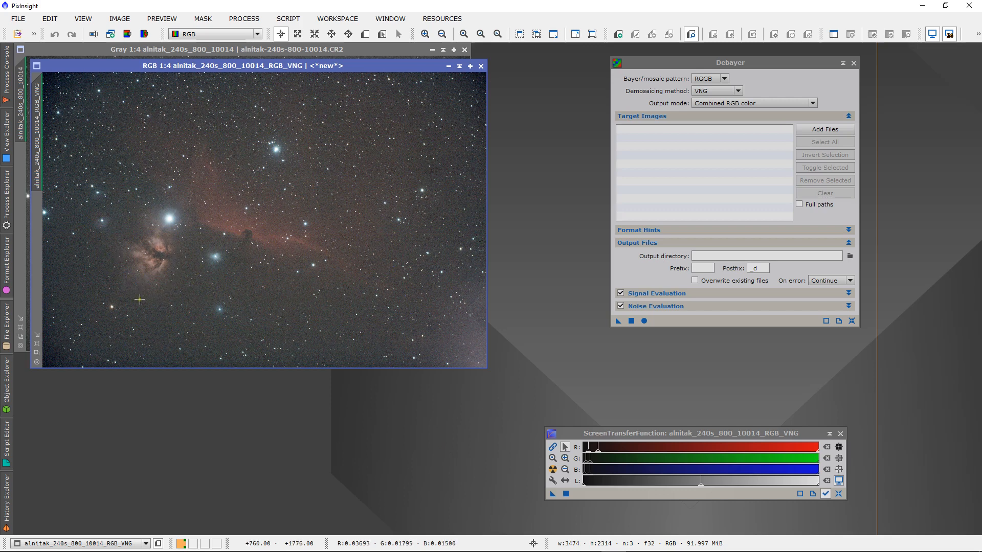
# Iconize the RGGB-debayered image and place its icon in the empty workspace below the grayscale image.
pyautogui.click(448, 66)
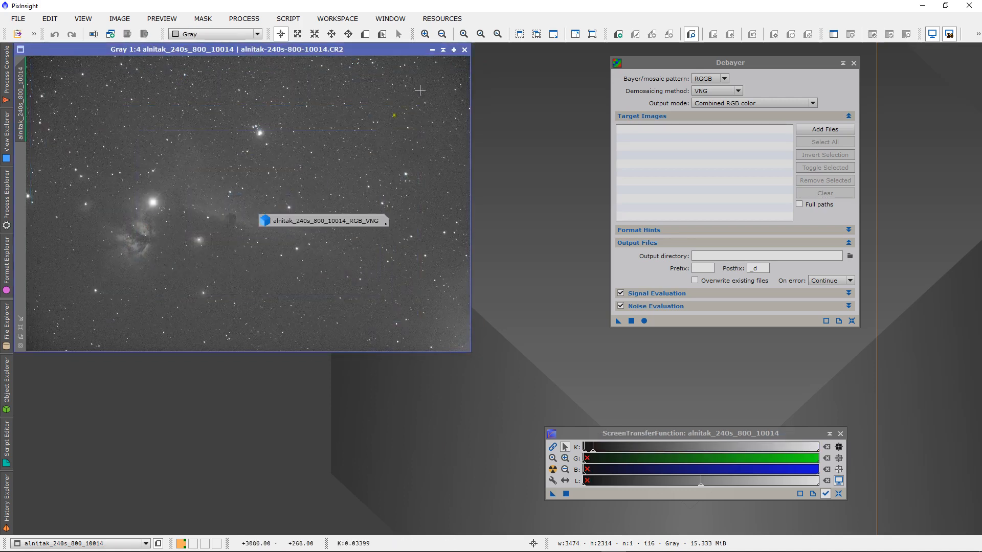
pyautogui.moveTo(312, 225); pyautogui.dragTo(75, 413)
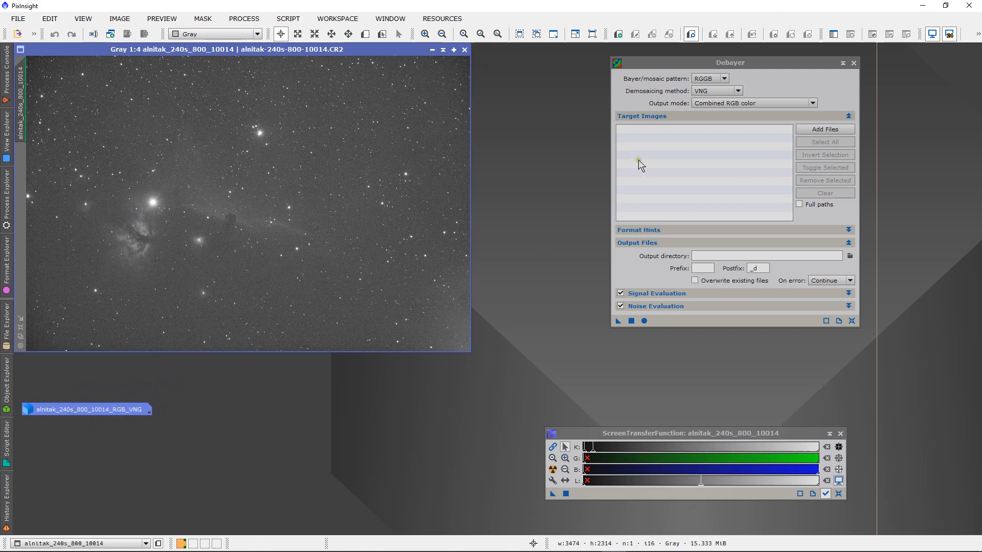
# Debayer the grayscale alnitak image with the BGGR pattern and auto-stretch the display of the new RGB image.
pyautogui.click(725, 79)
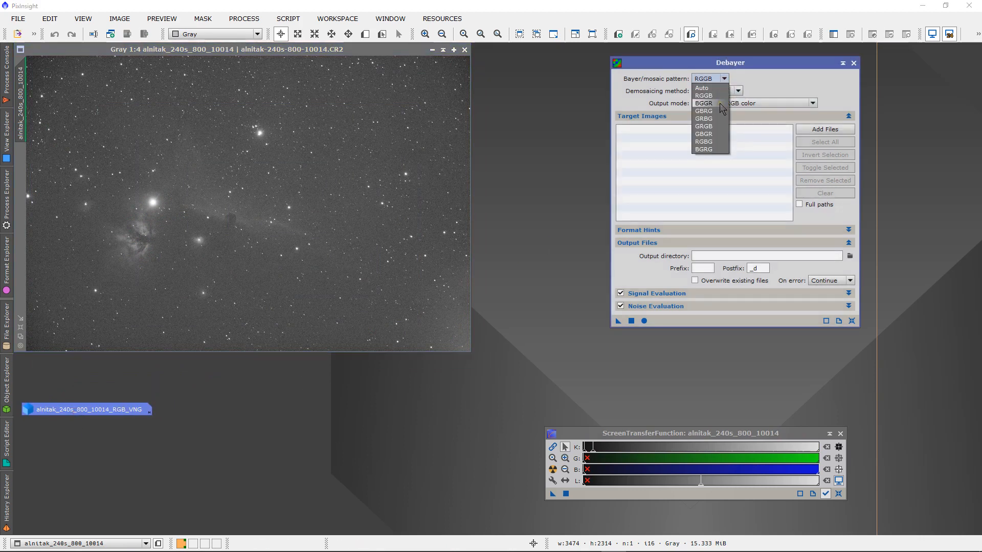
pyautogui.click(721, 104)
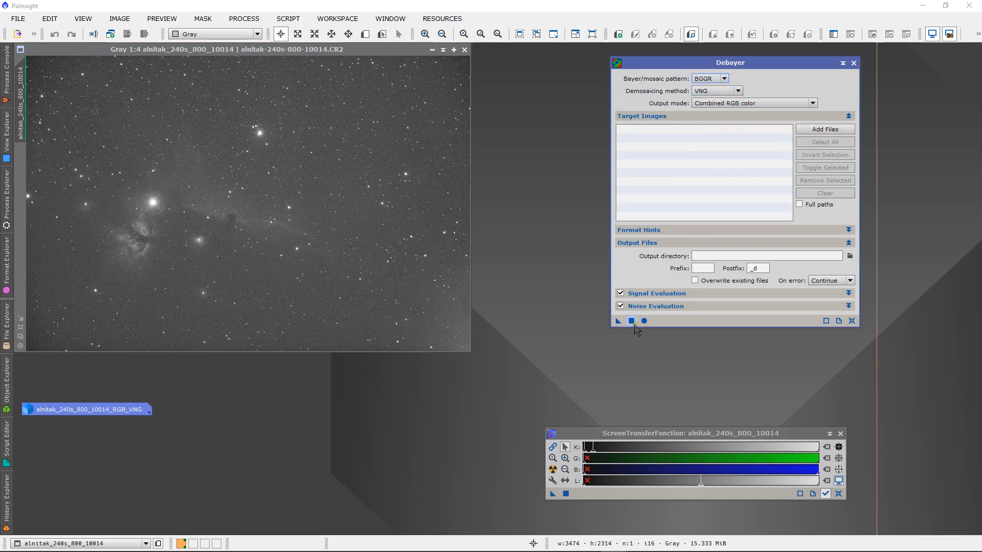
pyautogui.moveTo(618, 322); pyautogui.dragTo(422, 282)
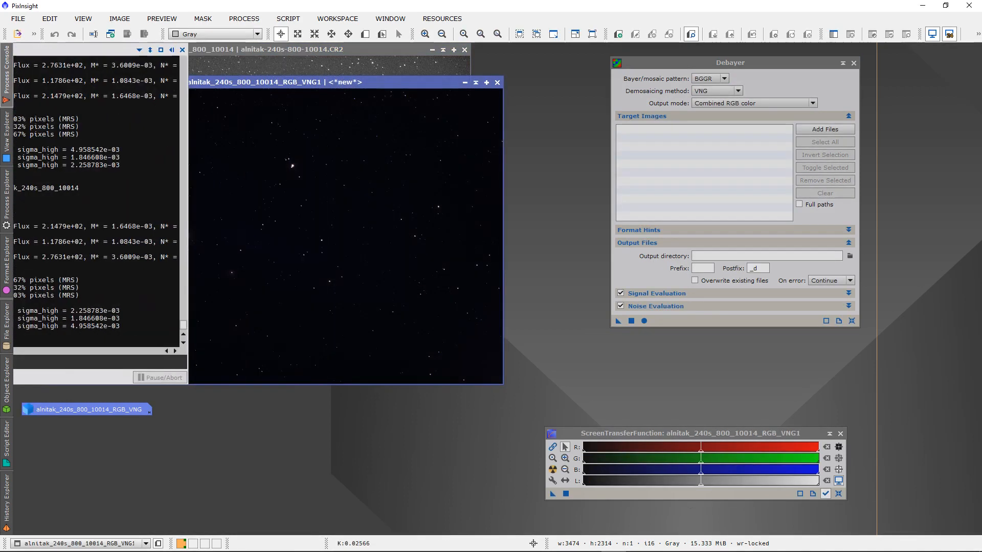
pyautogui.click(553, 469)
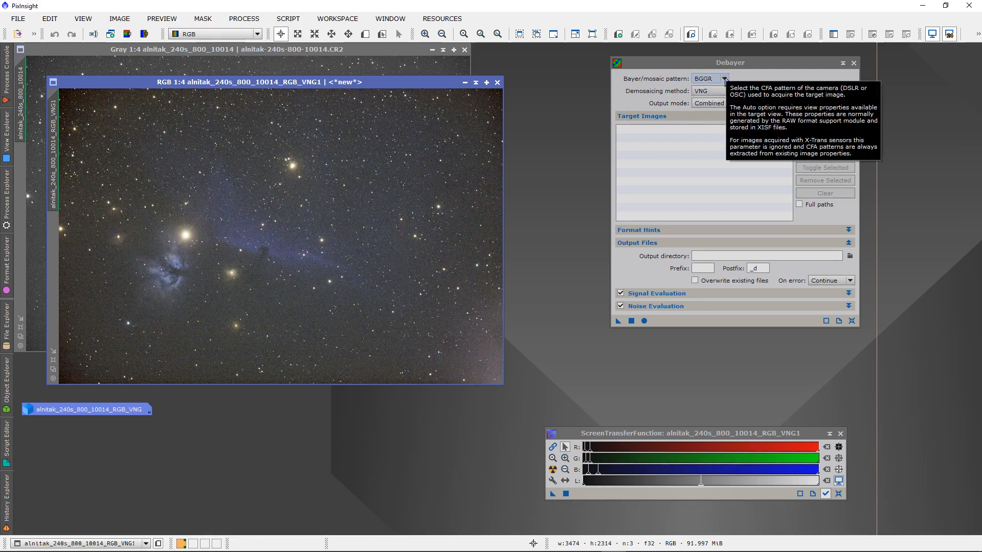
# Set the Bayer/mosaic pattern back to RGGB and restore the iconized RGGB-debayered image for comparison.
pyautogui.click(725, 80)
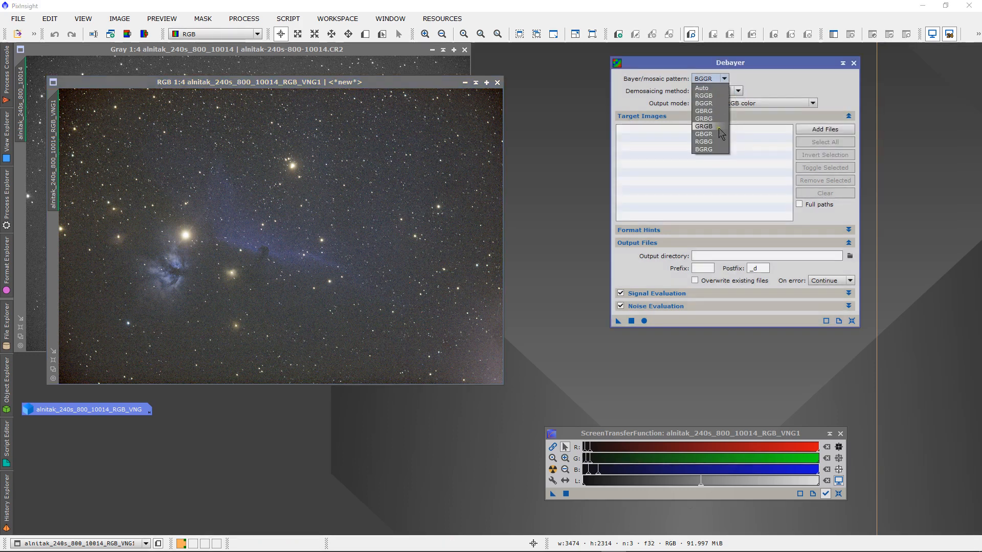
pyautogui.click(740, 89)
pyautogui.click(725, 80)
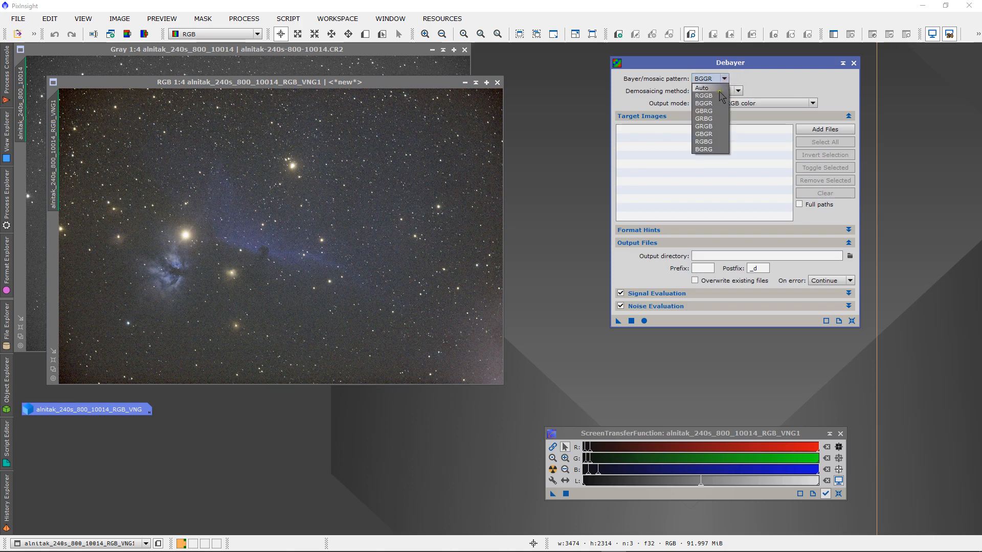
pyautogui.click(703, 95)
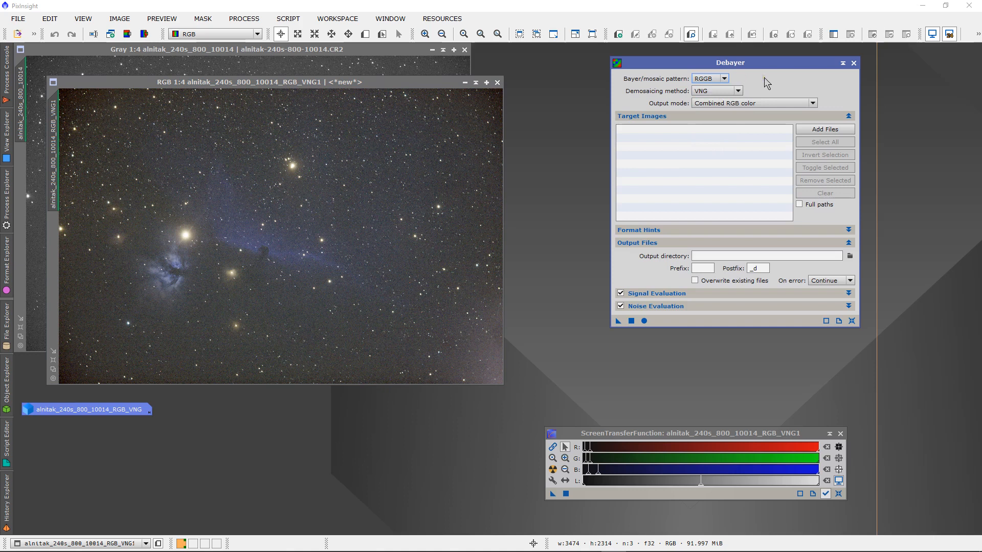
pyautogui.doubleClick(125, 410)
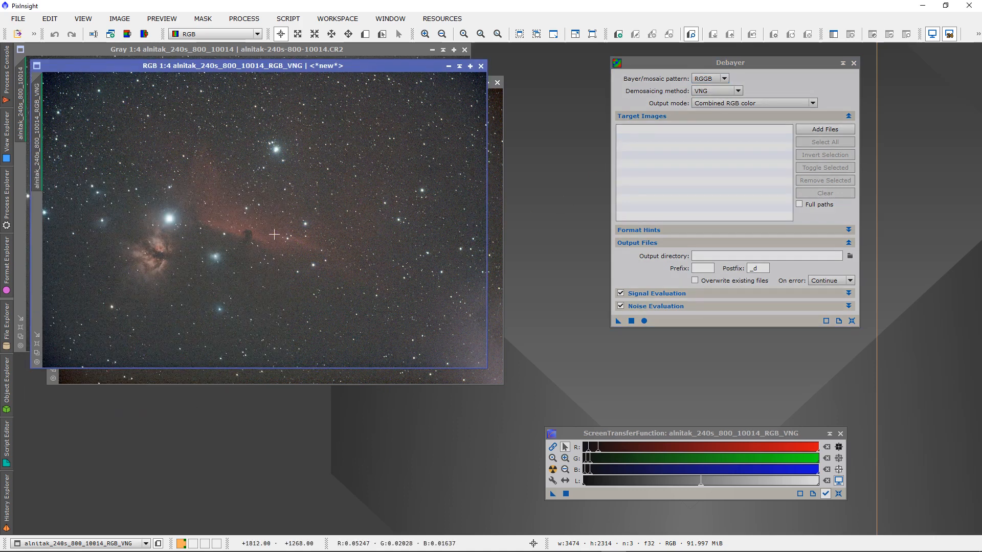